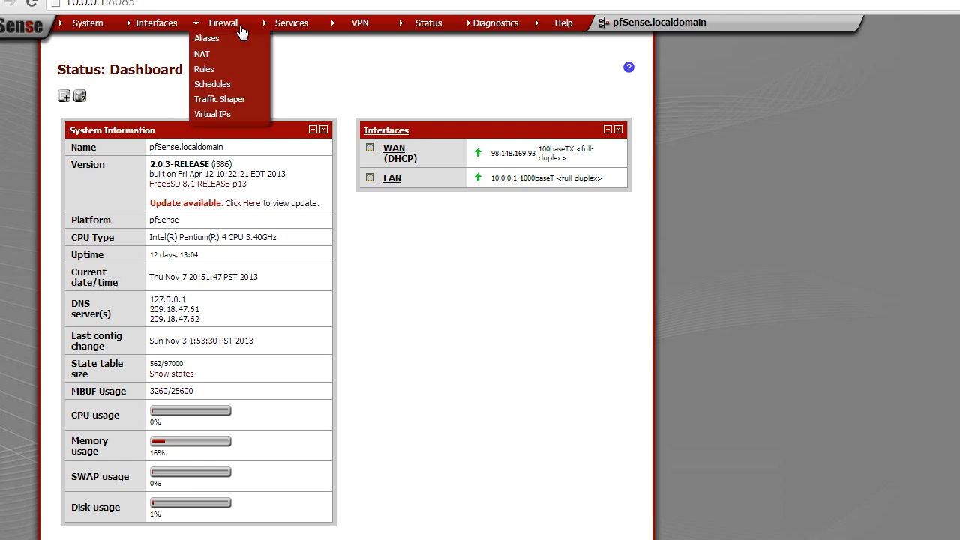
Open the firewall NAT port forward rules list and review the existing rules
mouse_move(258, 28)
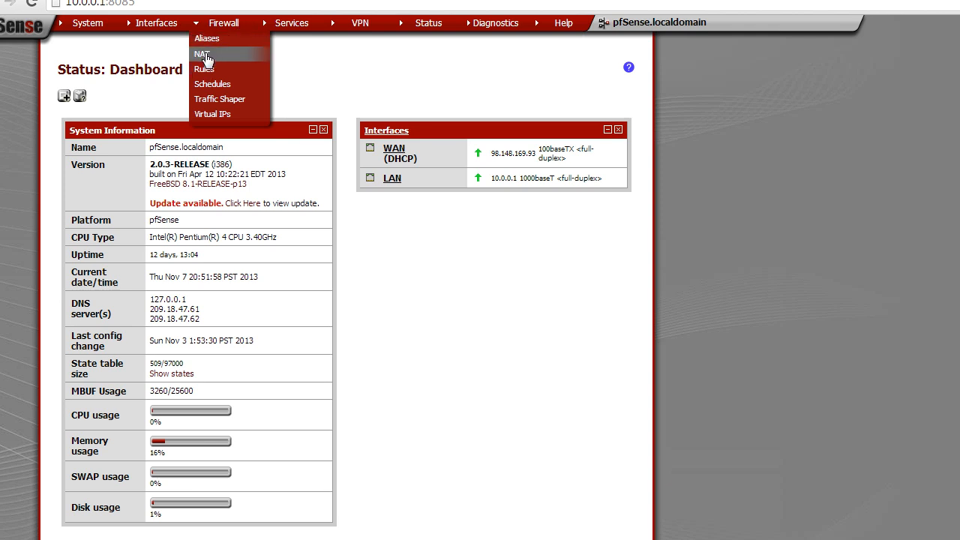
mouse_move(109, 28)
click(212, 57)
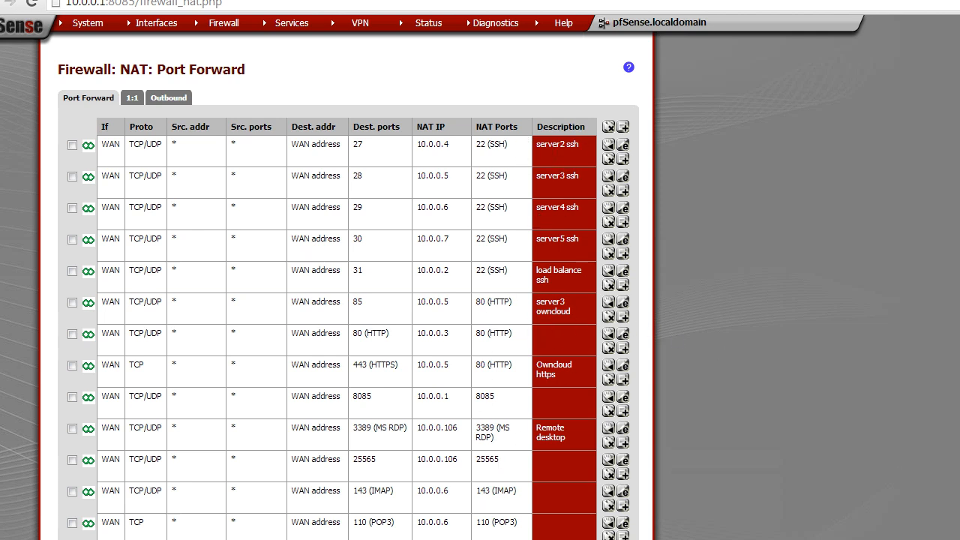
scroll(345, 300, down, 3)
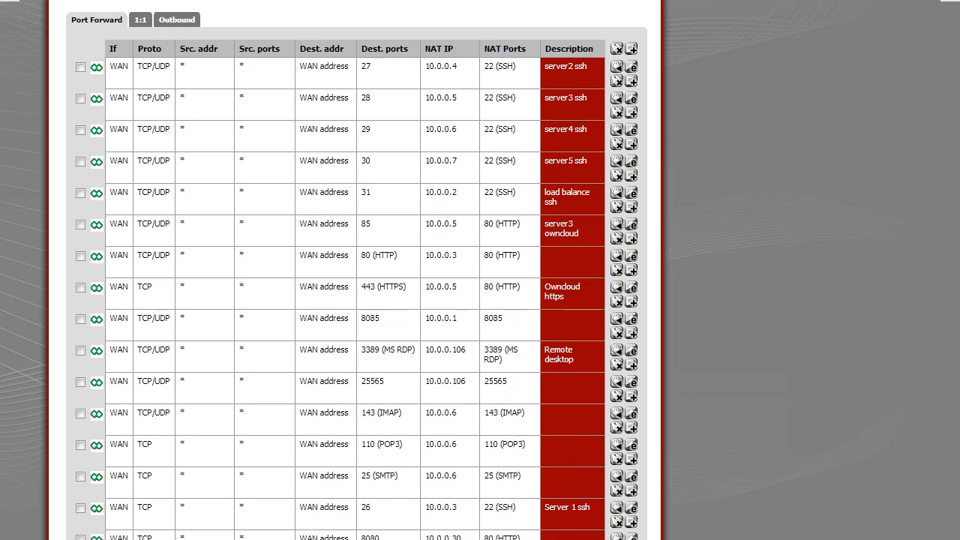
scroll(849, 450, up, 1)
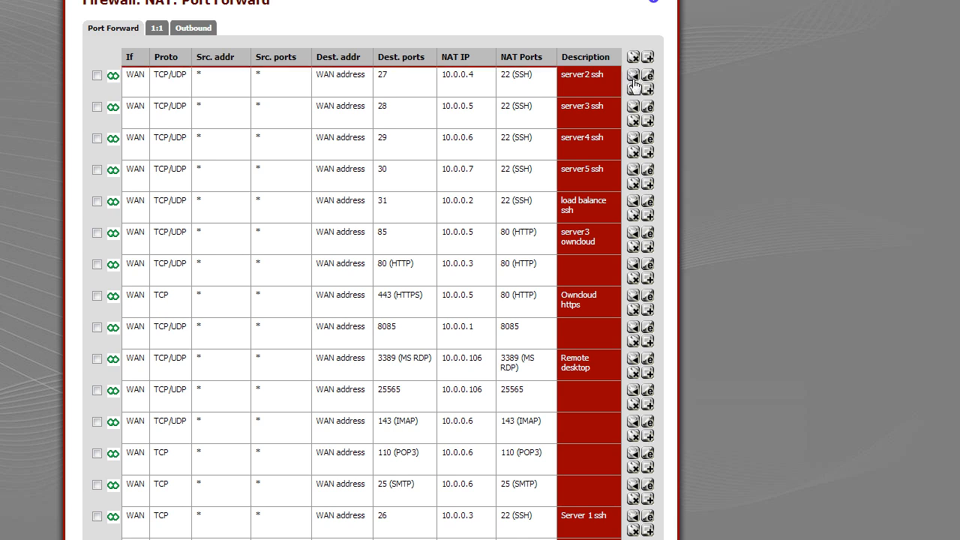
Start adding a new port forward rule
click(96, 79)
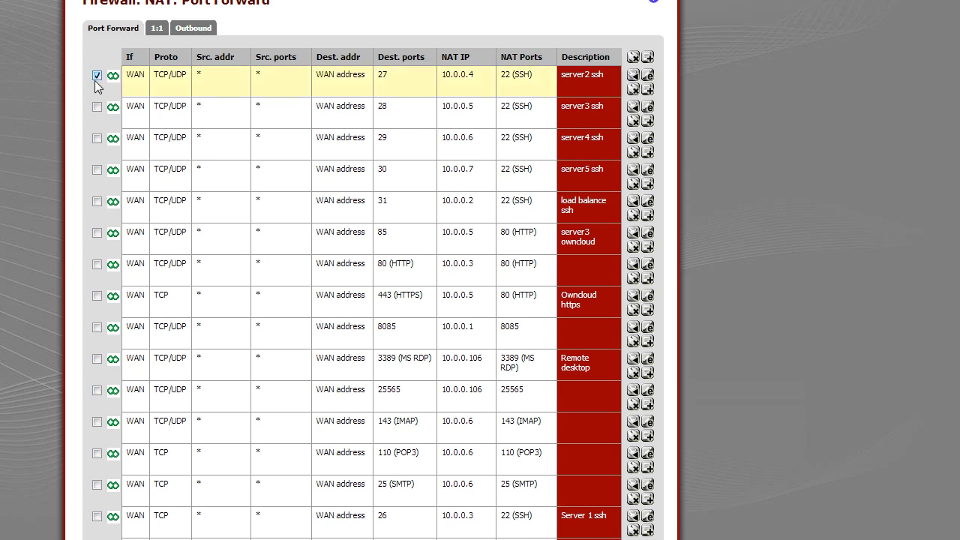
click(97, 76)
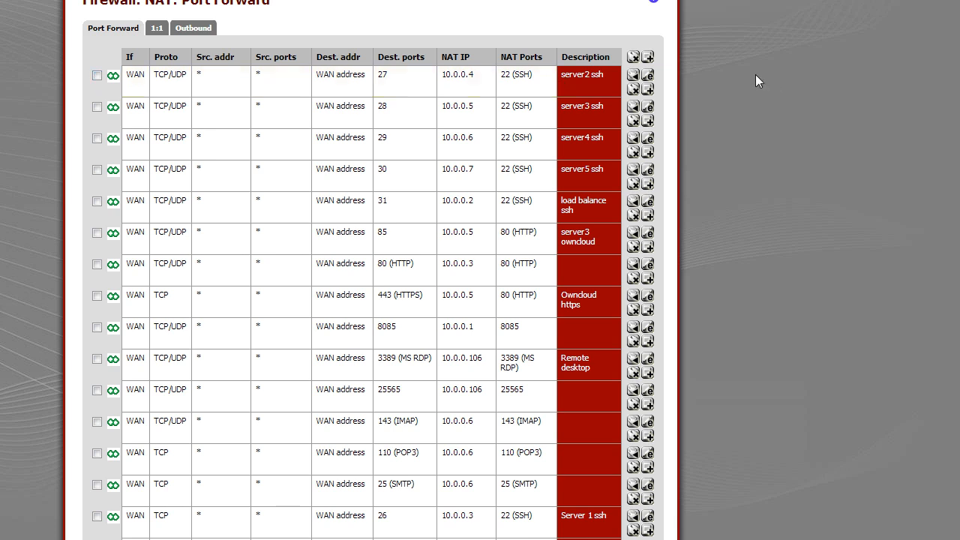
click(649, 56)
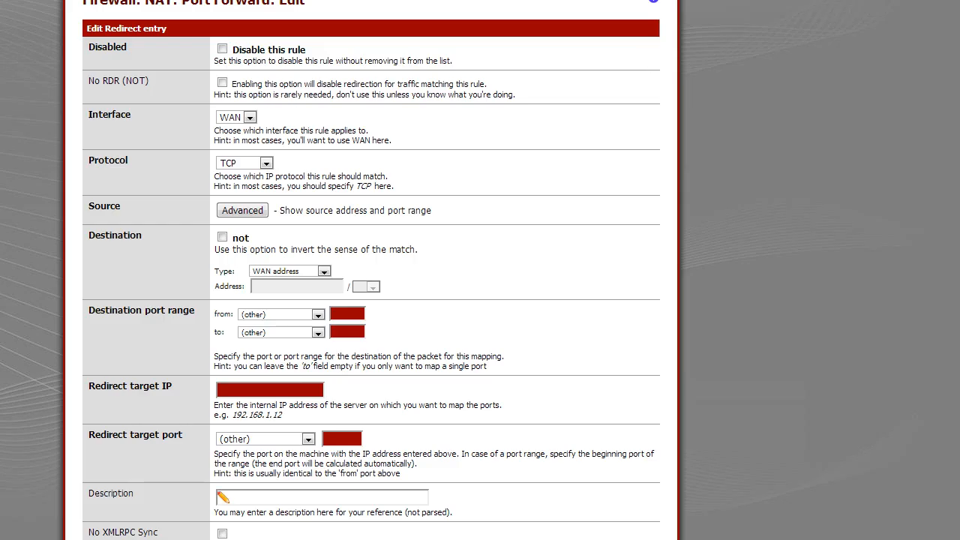
Set the new rule's protocol to TCP/UDP on the WAN interface
scroll(620, 43, down, 3)
scroll(621, 43, up, 3)
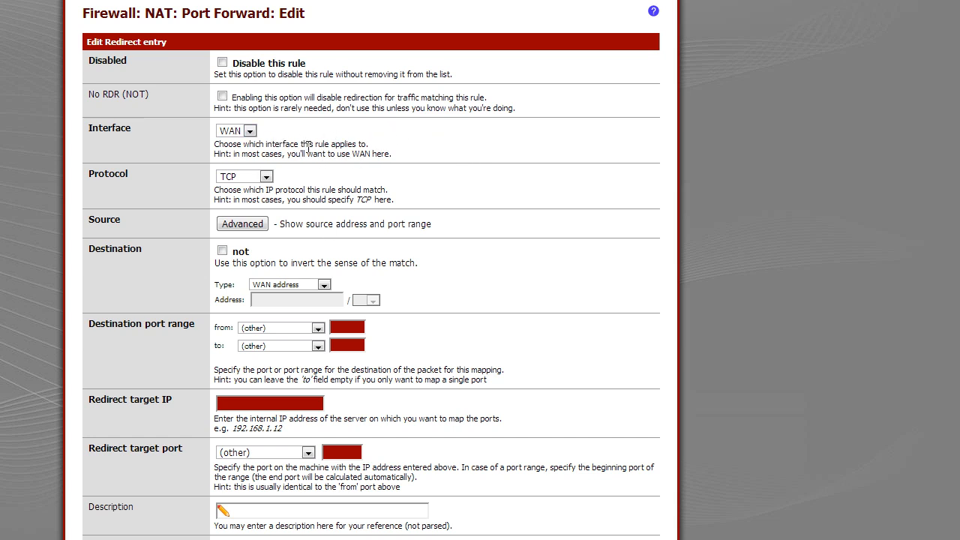
click(249, 131)
click(291, 132)
click(268, 176)
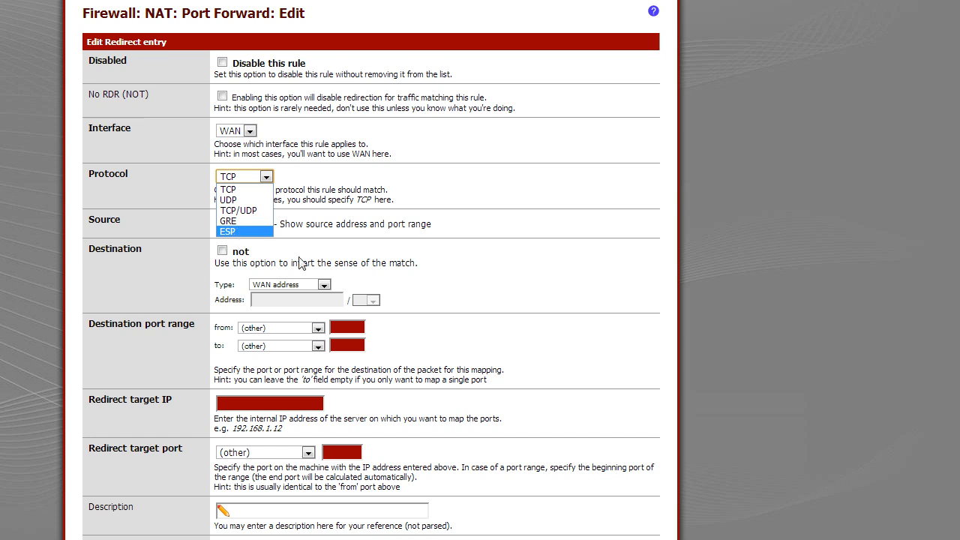
click(260, 212)
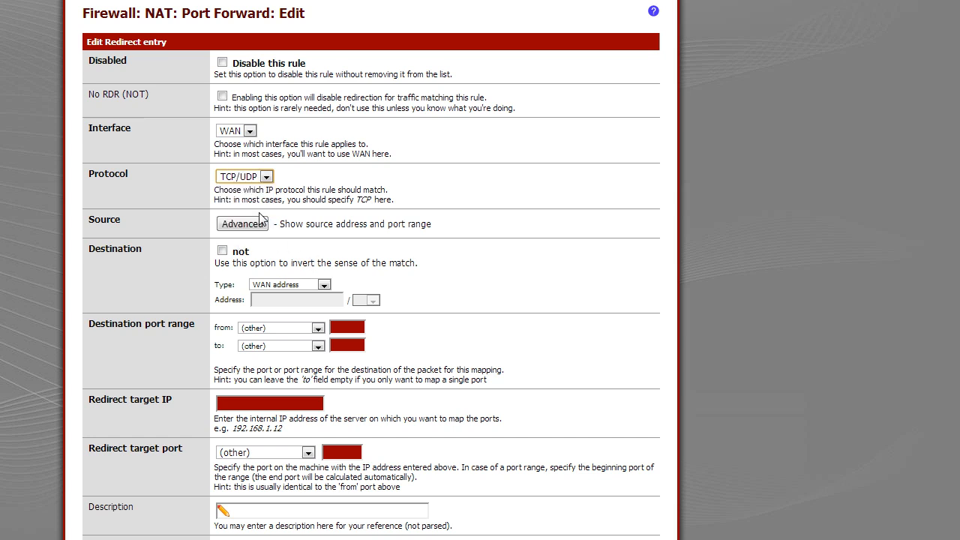
click(256, 180)
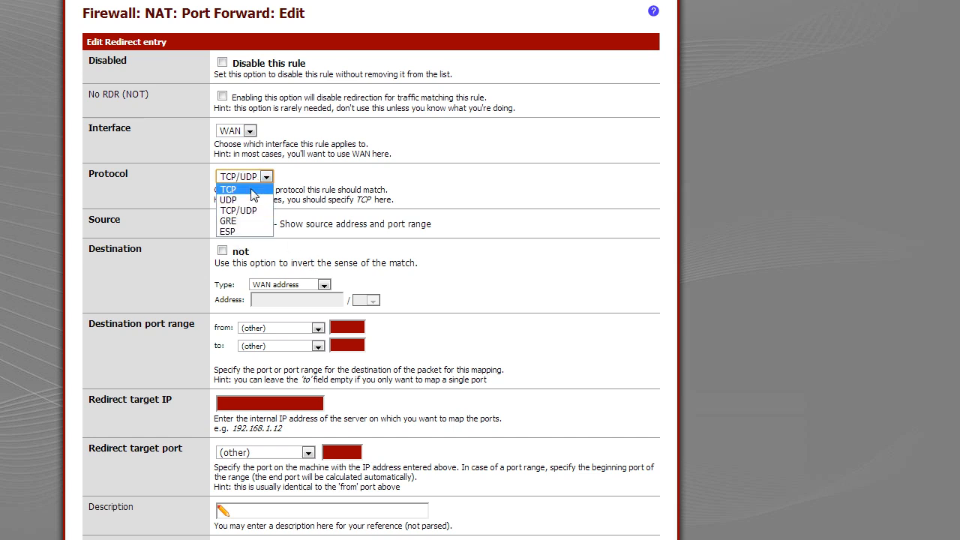
click(260, 189)
click(261, 181)
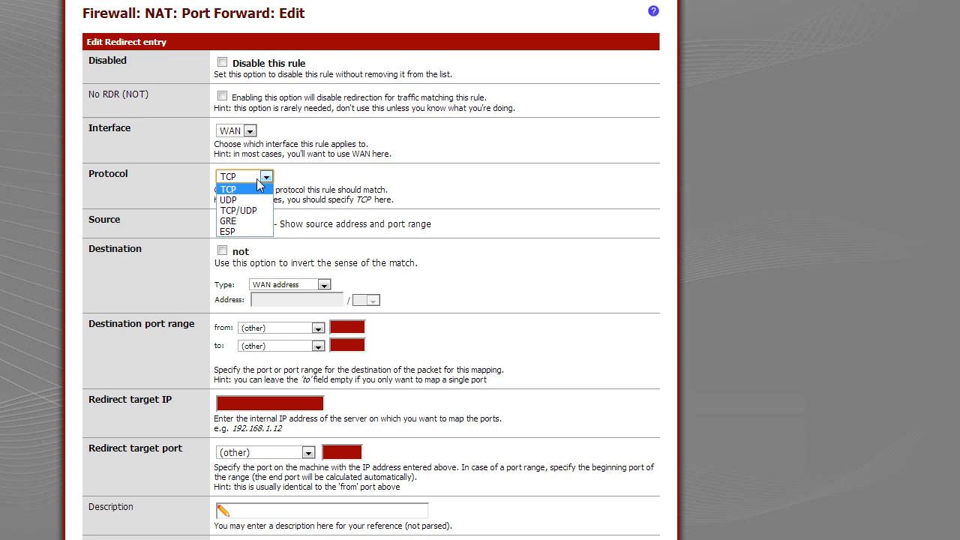
click(239, 216)
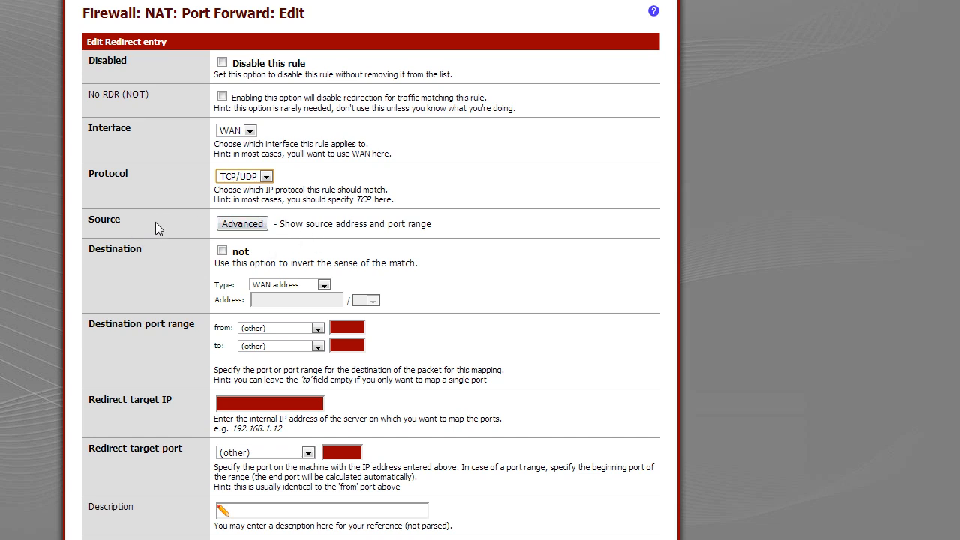
drag(432, 224, 281, 234)
click(272, 218)
drag(156, 249, 101, 249)
click(333, 274)
drag(200, 324, 90, 324)
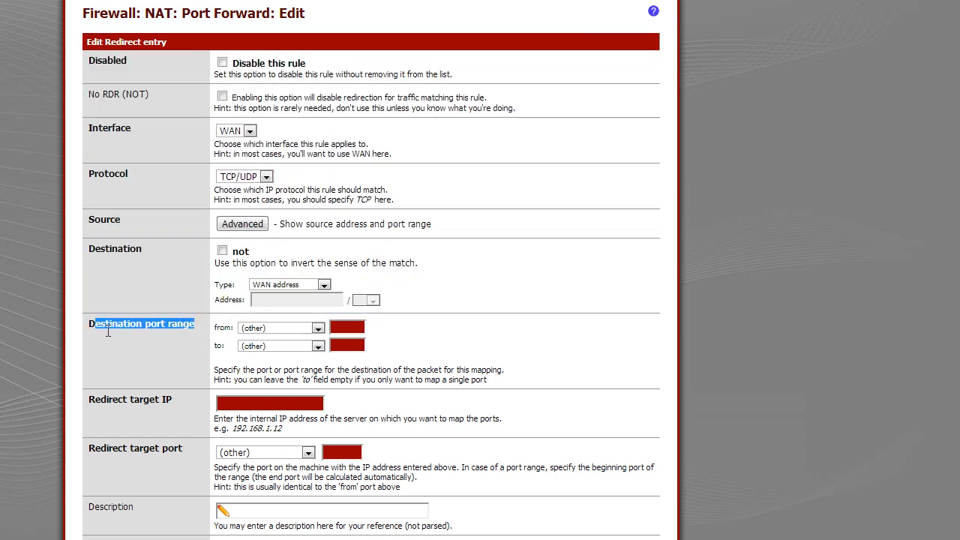
click(178, 352)
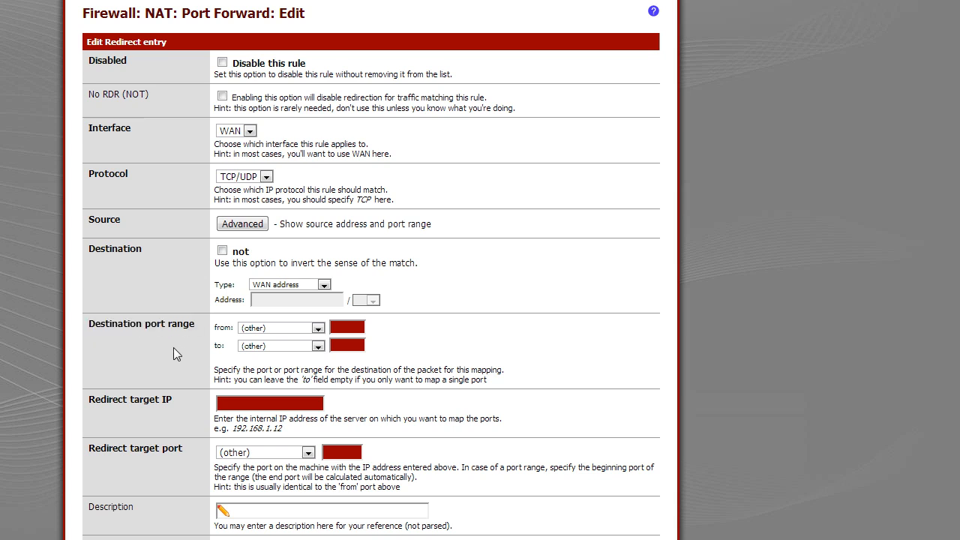
click(348, 329)
double_click(339, 330)
click(318, 330)
click(291, 389)
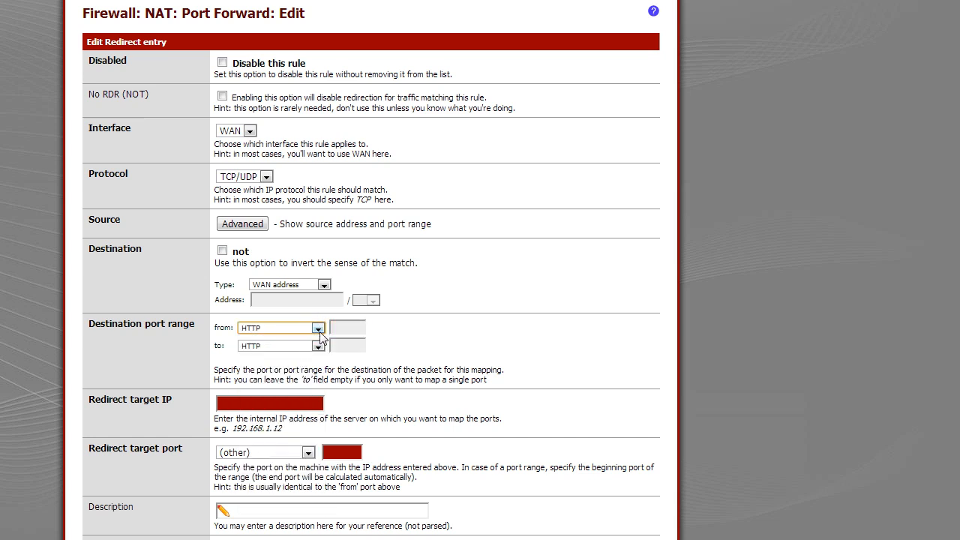
click(358, 327)
click(318, 327)
click(275, 339)
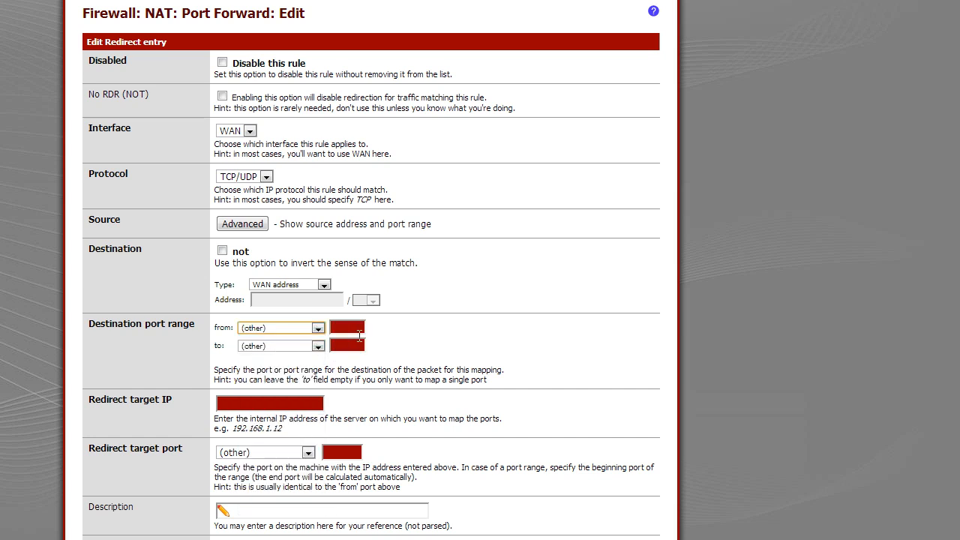
Set the destination port range from 80 to 85
click(359, 332)
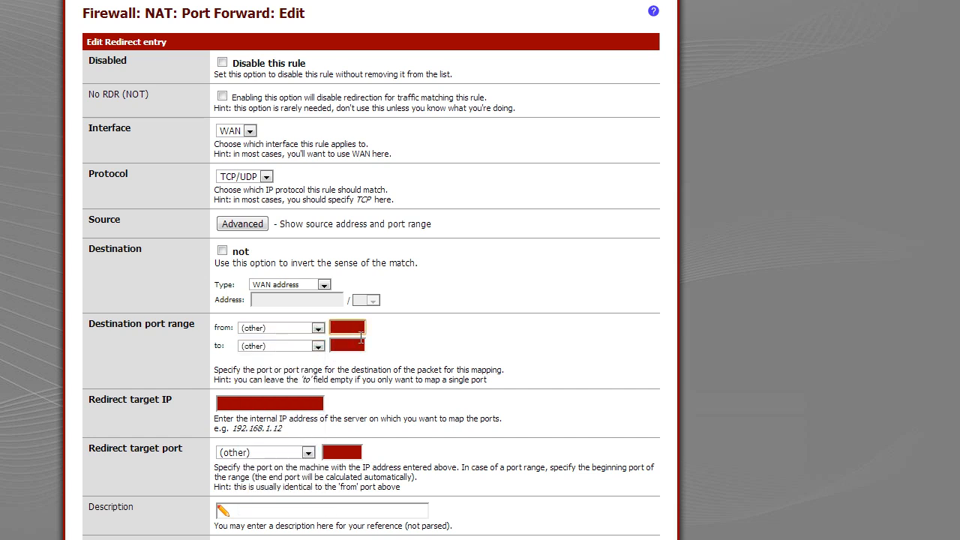
text(80)
click(355, 346)
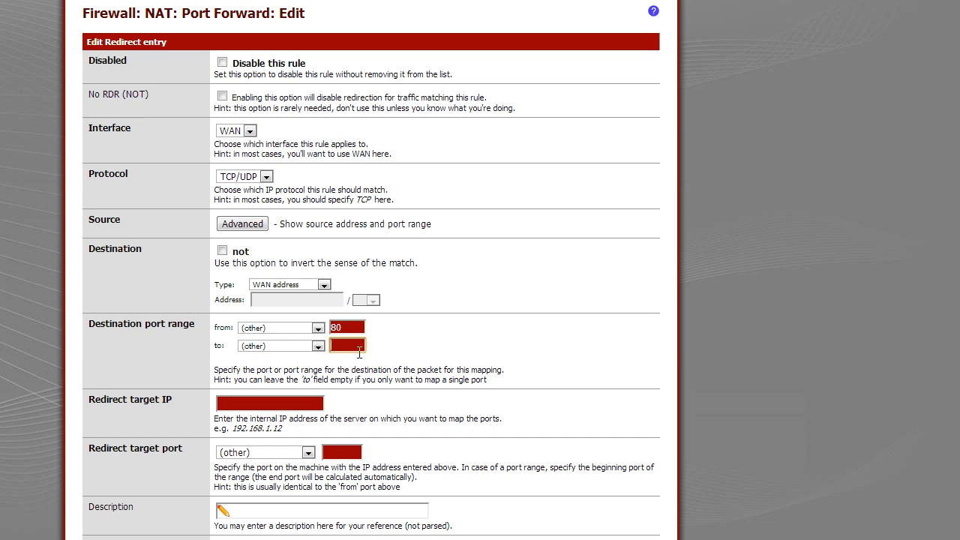
text(85)
drag(355, 329, 316, 318)
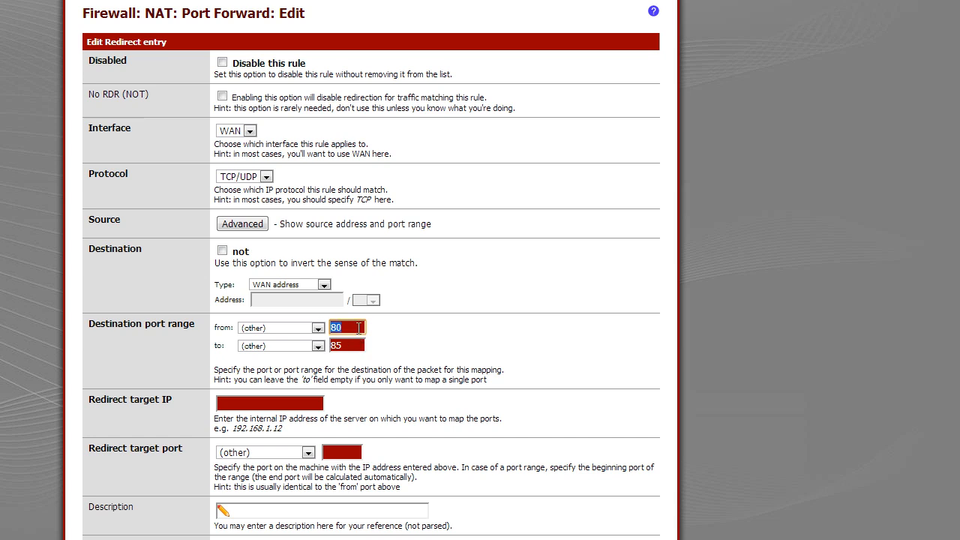
key(Tab)
key(Tab)
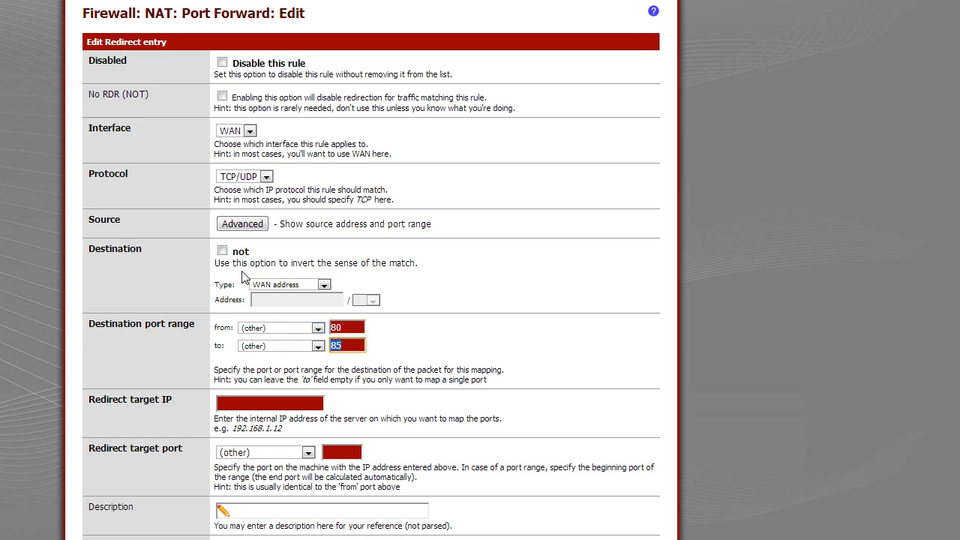
text(80)
key(BackSpace)
key(BackSpace)
text(5)
key(BackSpace)
text(85)
drag(398, 350, 263, 320)
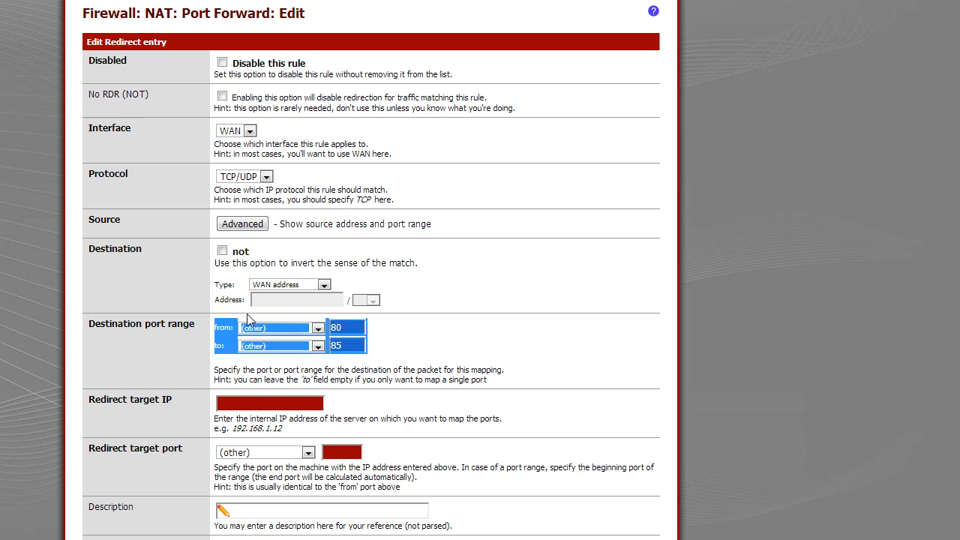
mouse_move(394, 347)
mouse_down()
mouse_move(325, 331)
mouse_move(212, 337)
mouse_move(396, 349)
mouse_up()
click(395, 349)
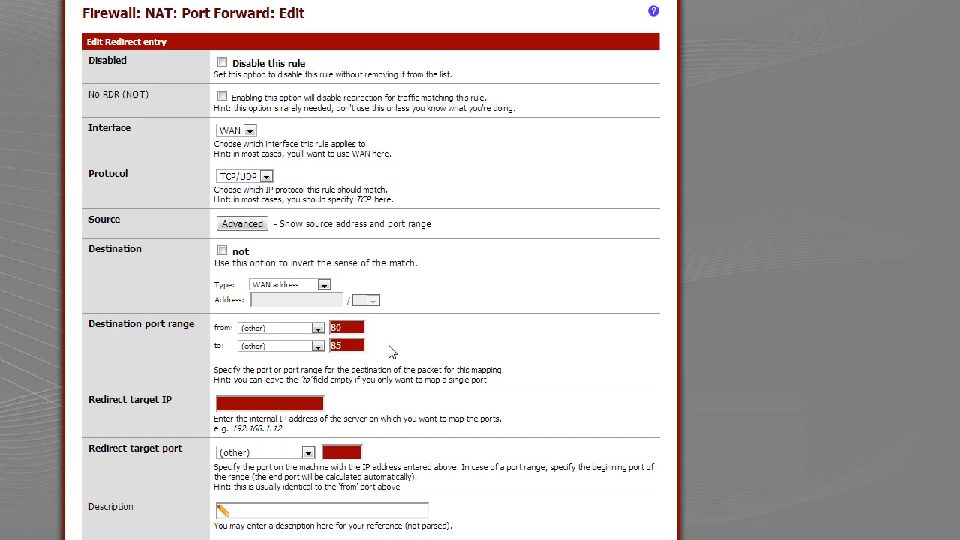
Set the redirect target IP to 10.0.0.106
click(243, 410)
text(10.0.0.106)
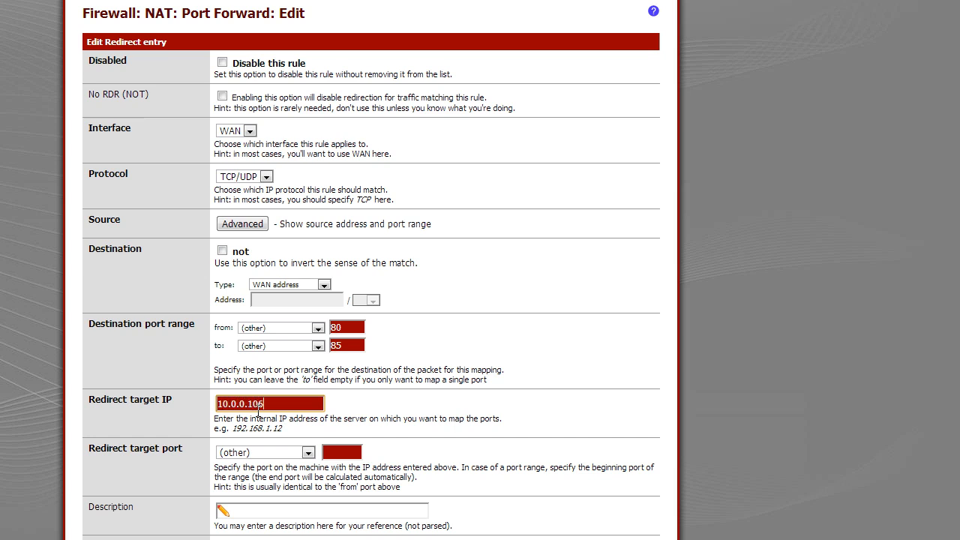
drag(272, 403, 204, 404)
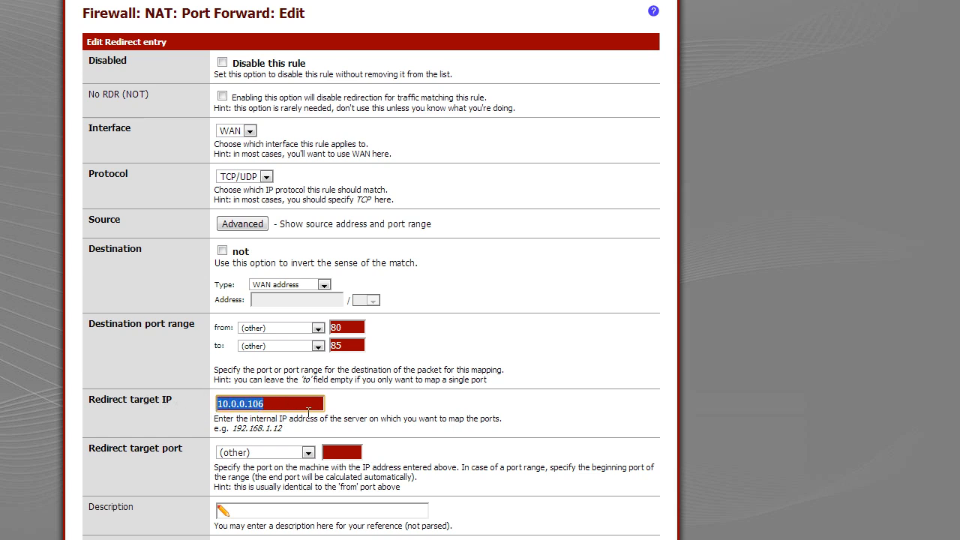
drag(302, 409, 186, 412)
Set the redirect target port to 80
click(164, 459)
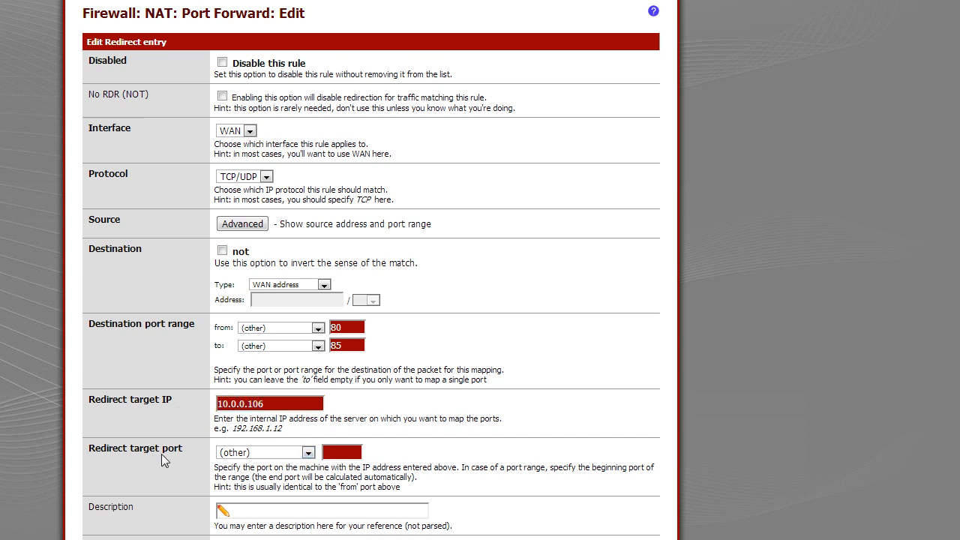
drag(152, 450, 94, 455)
click(345, 456)
text(80)
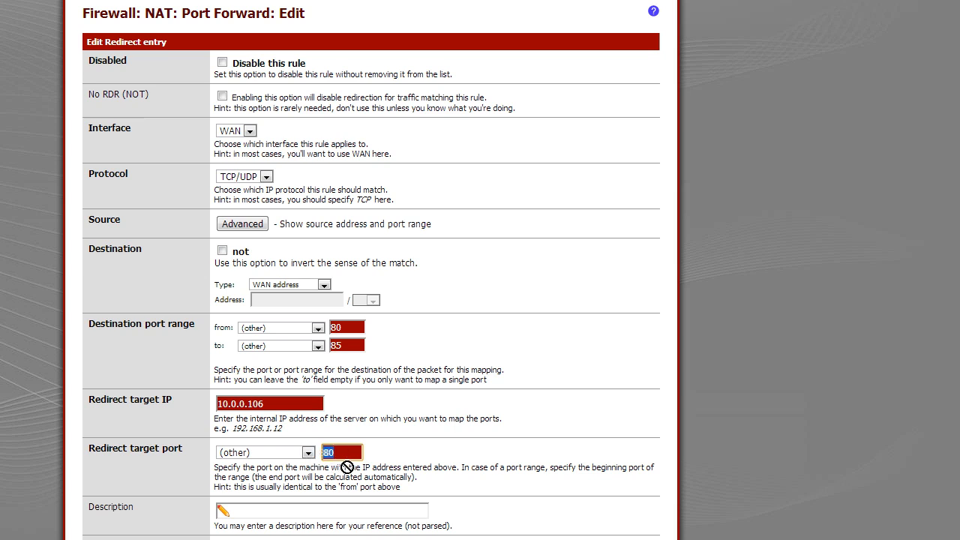
double_click(357, 456)
click(337, 330)
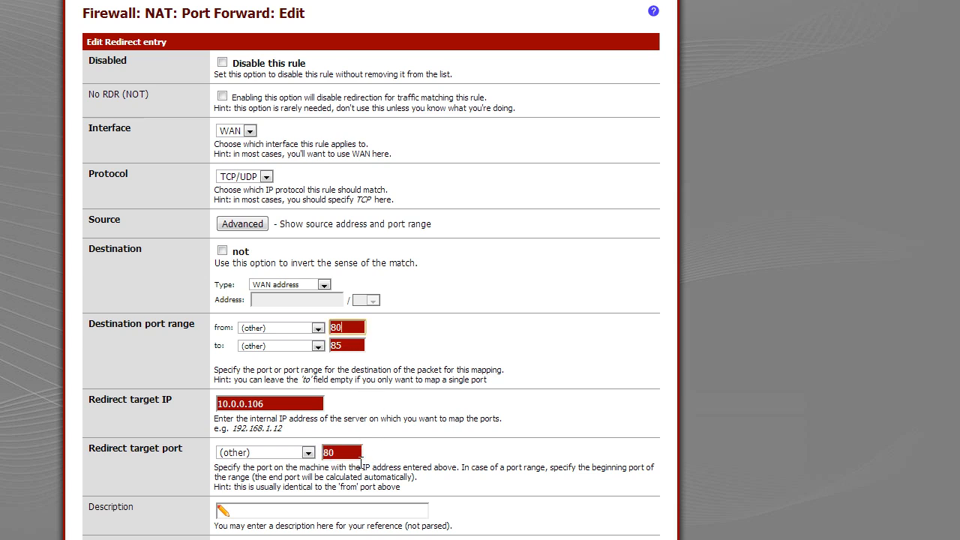
drag(359, 458, 322, 469)
drag(362, 332, 284, 334)
key(ctrl+x)
drag(361, 454, 309, 465)
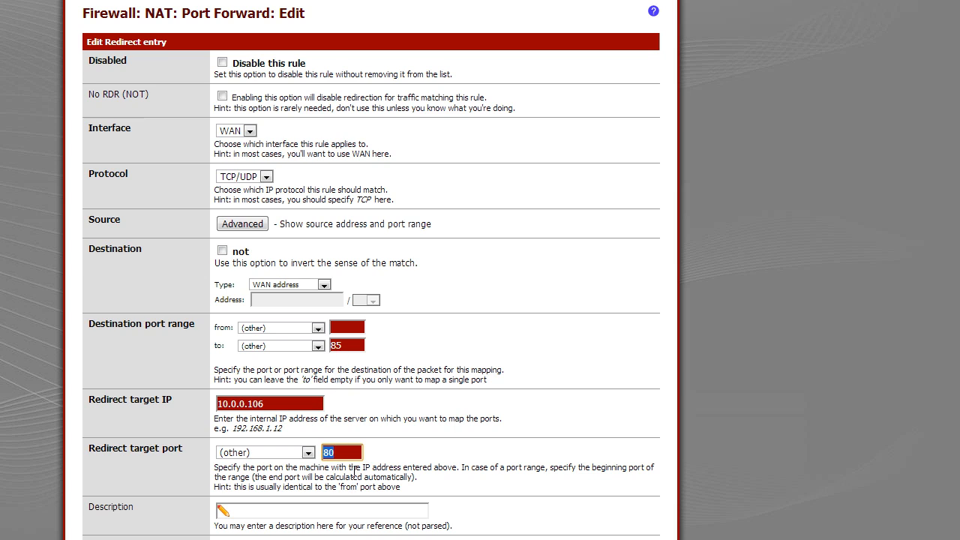
click(346, 335)
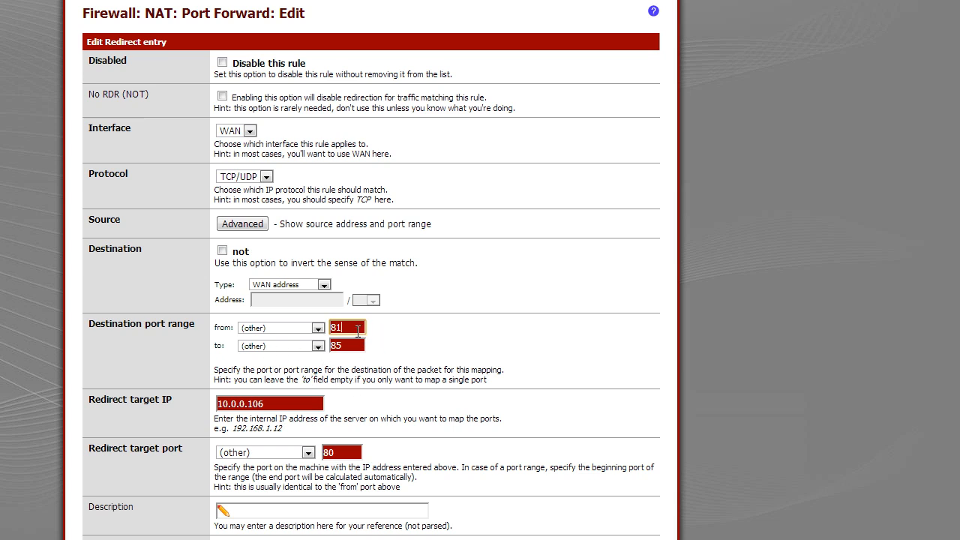
drag(360, 330, 315, 331)
click(352, 332)
scroll(395, 388, down, 1)
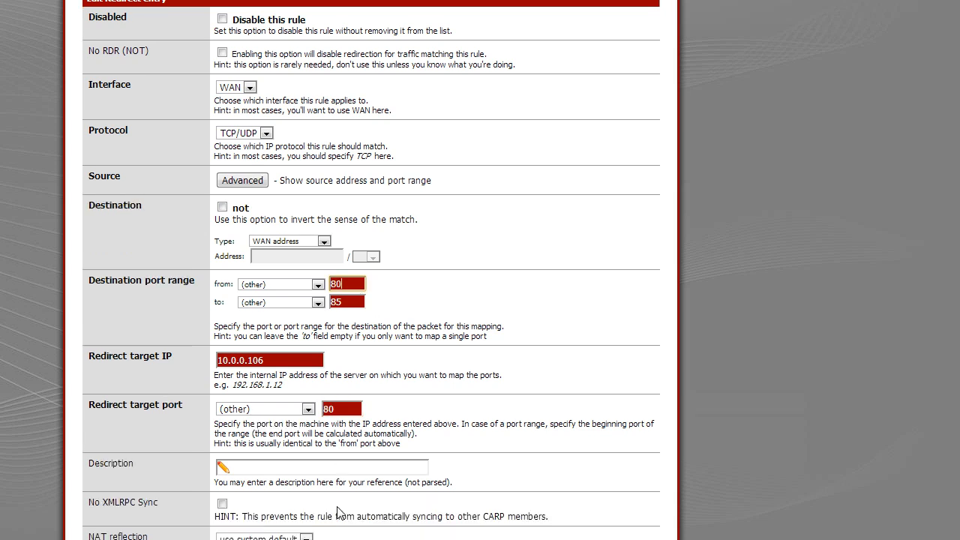
click(297, 409)
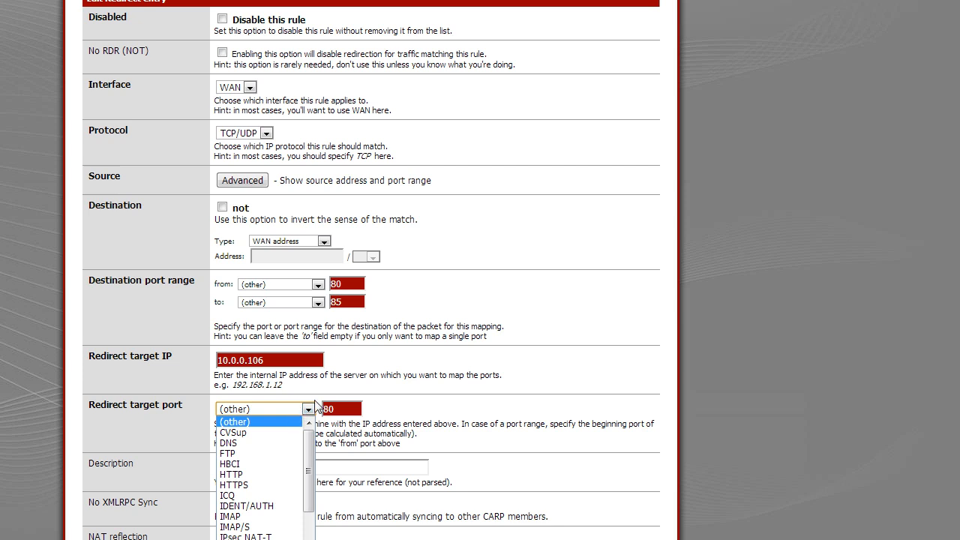
click(331, 403)
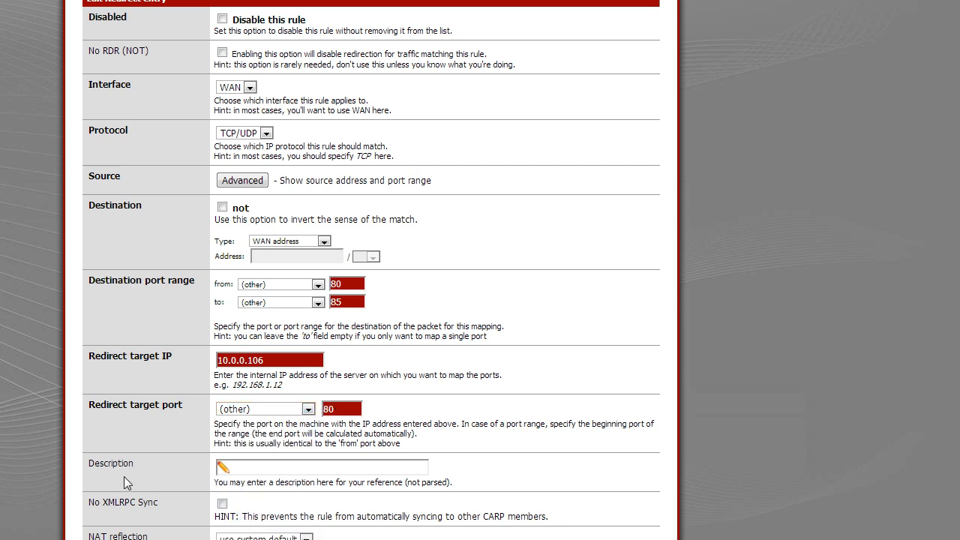
Enter the rule description web server
click(279, 470)
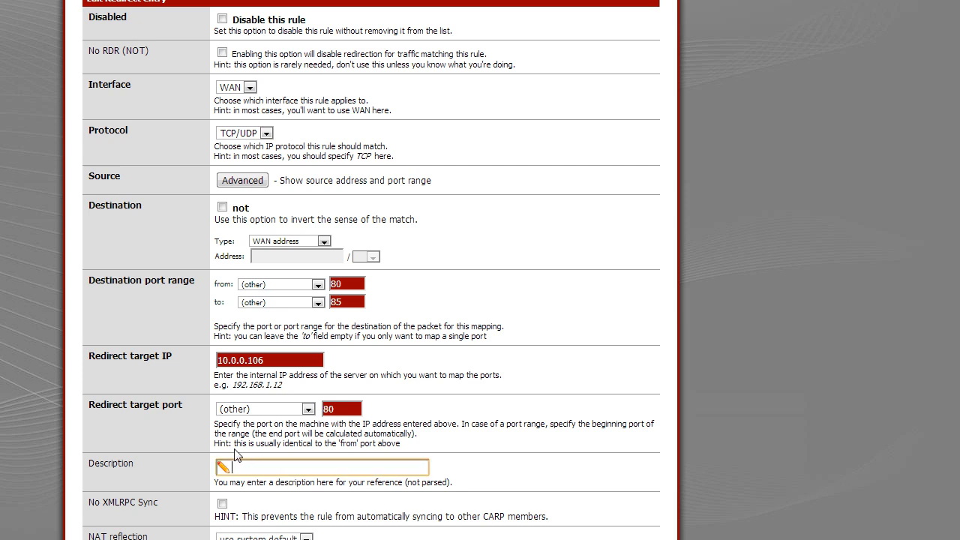
text(web server)
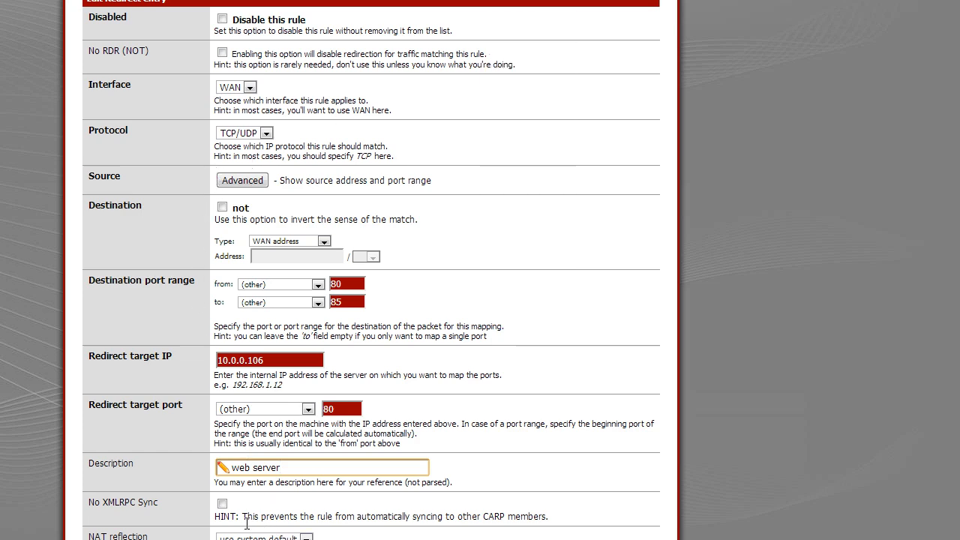
drag(540, 519, 299, 2)
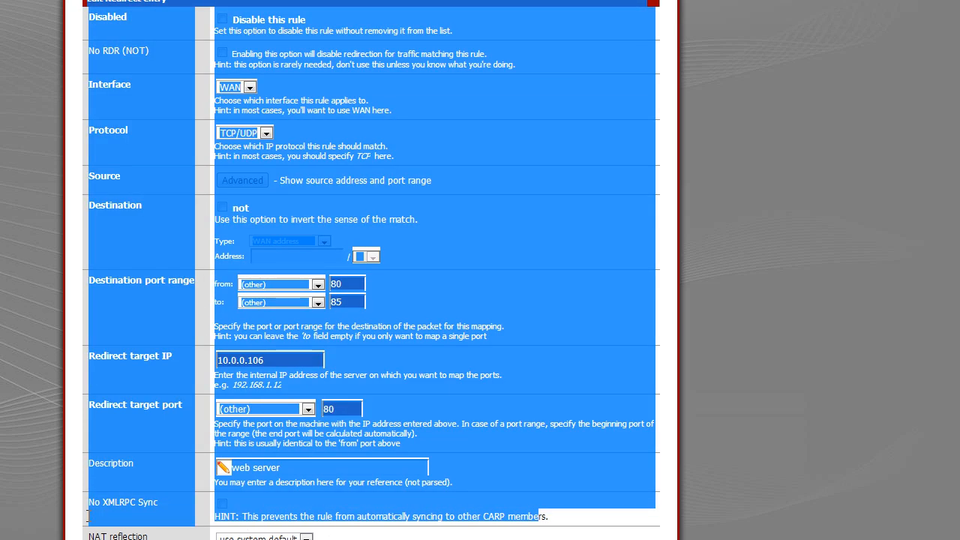
mouse_move(87, 516)
mouse_down()
mouse_move(140, 534)
mouse_move(129, 505)
mouse_move(101, 505)
mouse_up()
click(122, 509)
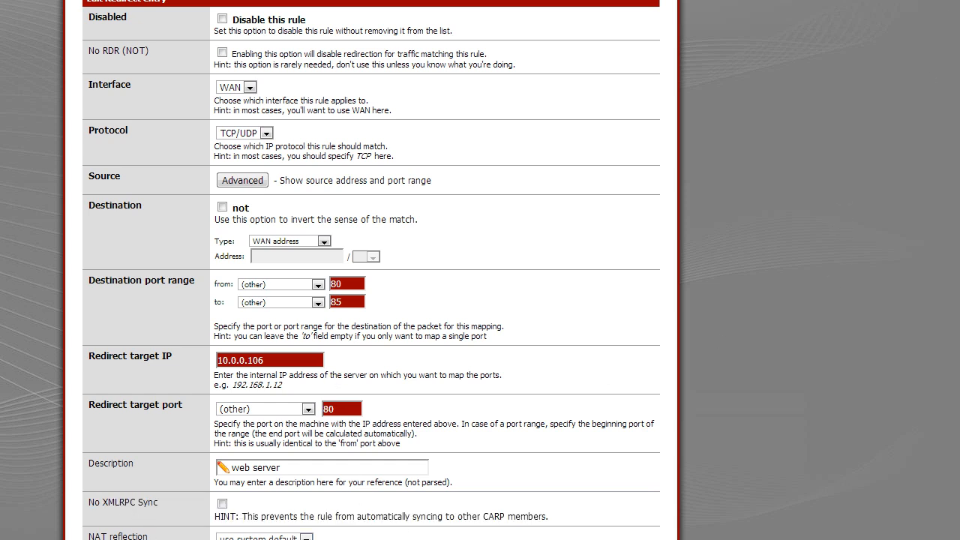
Save the new port forward rule
scroll(371, 300, down, 4)
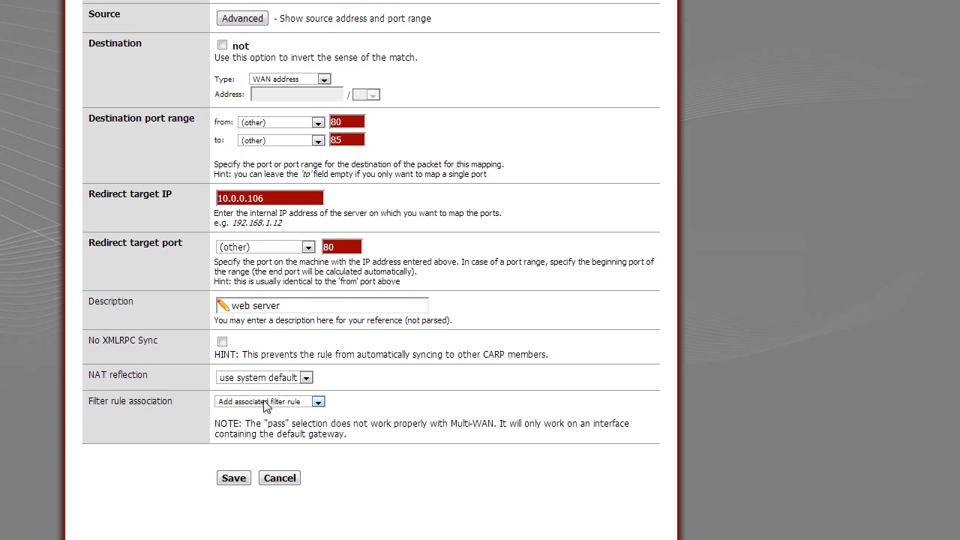
click(245, 479)
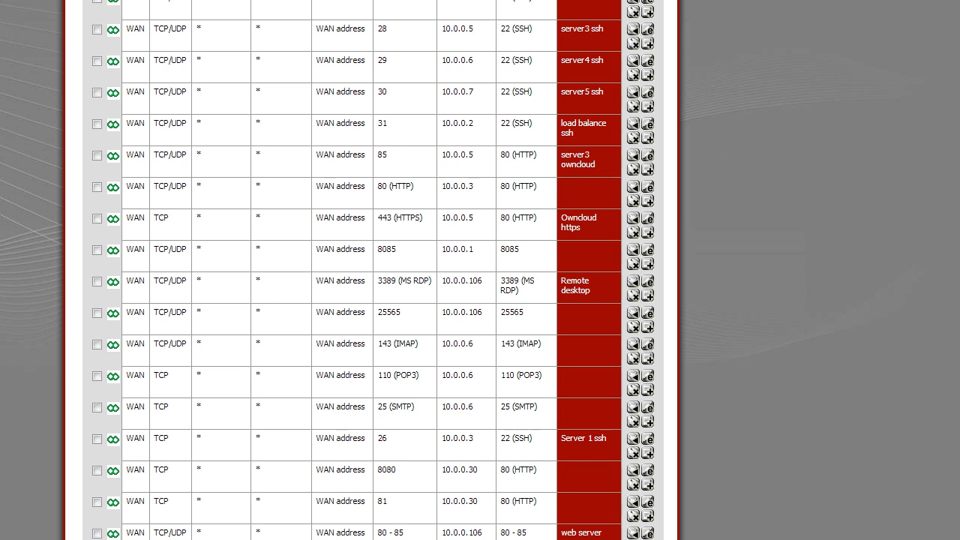
Examine the new web server rule's entry in the port forward list
scroll(943, 18, down, 1)
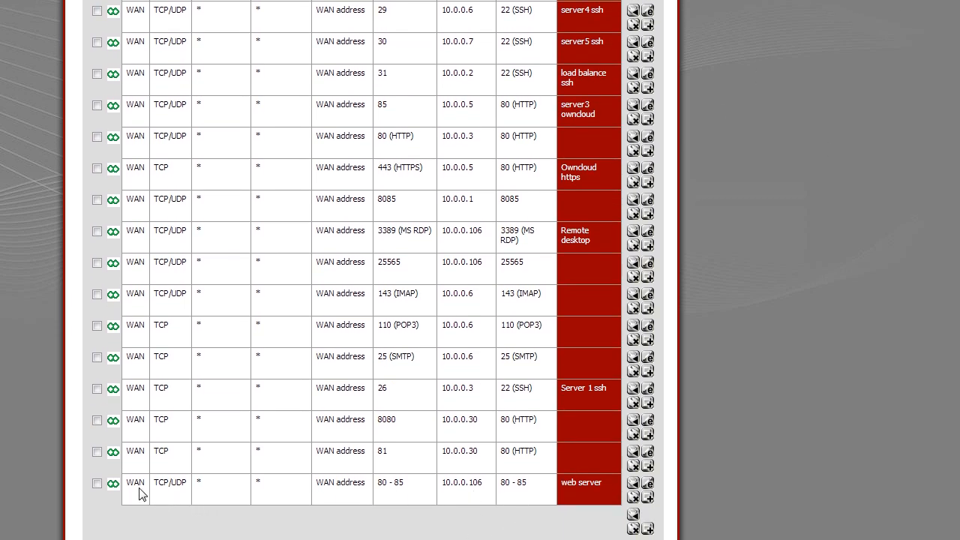
drag(184, 491, 159, 489)
click(207, 489)
drag(206, 479, 195, 487)
click(286, 488)
click(370, 488)
click(367, 491)
double_click(135, 485)
drag(363, 485, 317, 485)
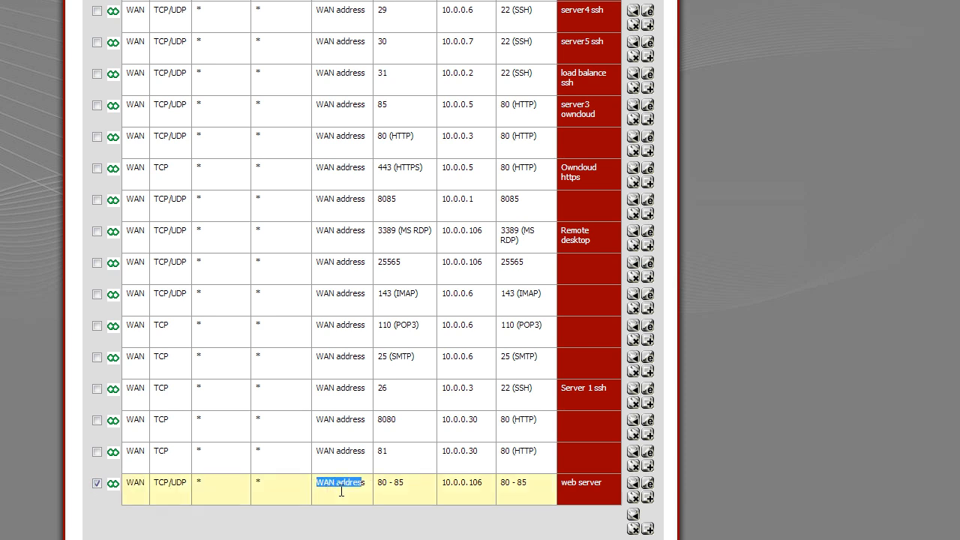
click(422, 484)
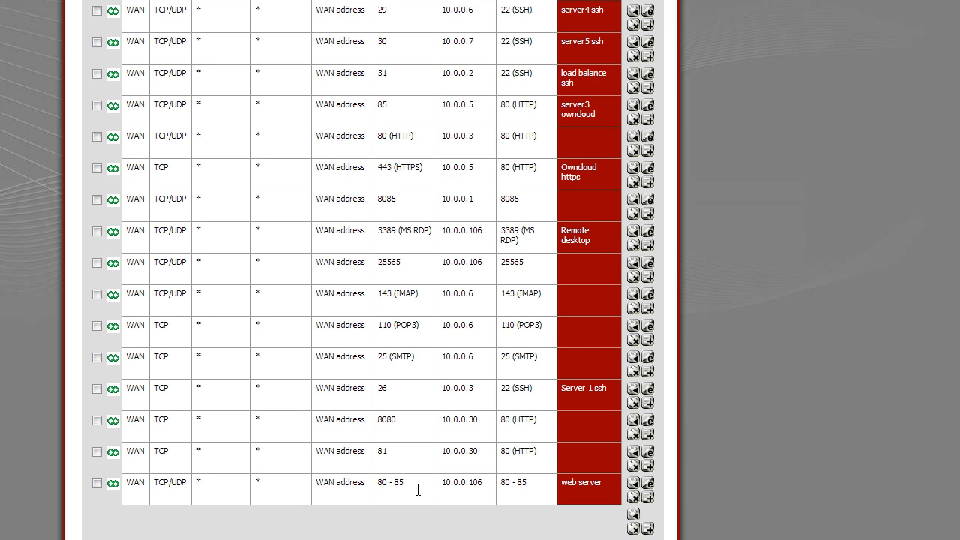
drag(414, 489, 379, 490)
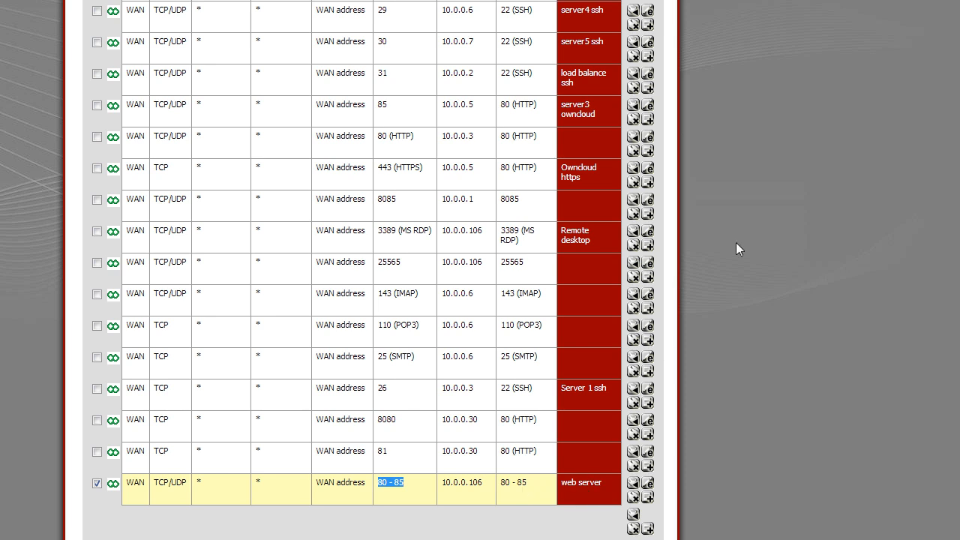
Apply the NAT configuration changes and dismiss the confirmation notice
drag(952, 2, 867, 6)
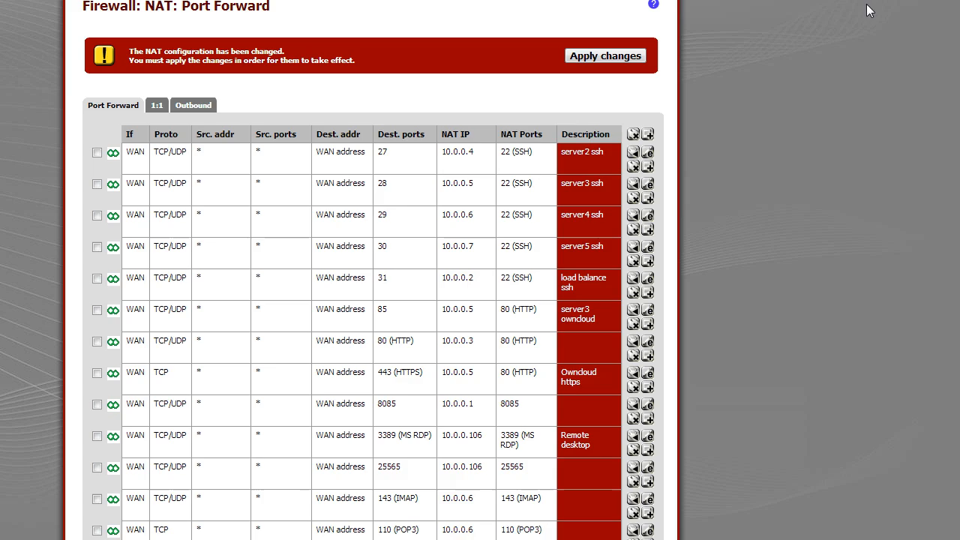
click(604, 58)
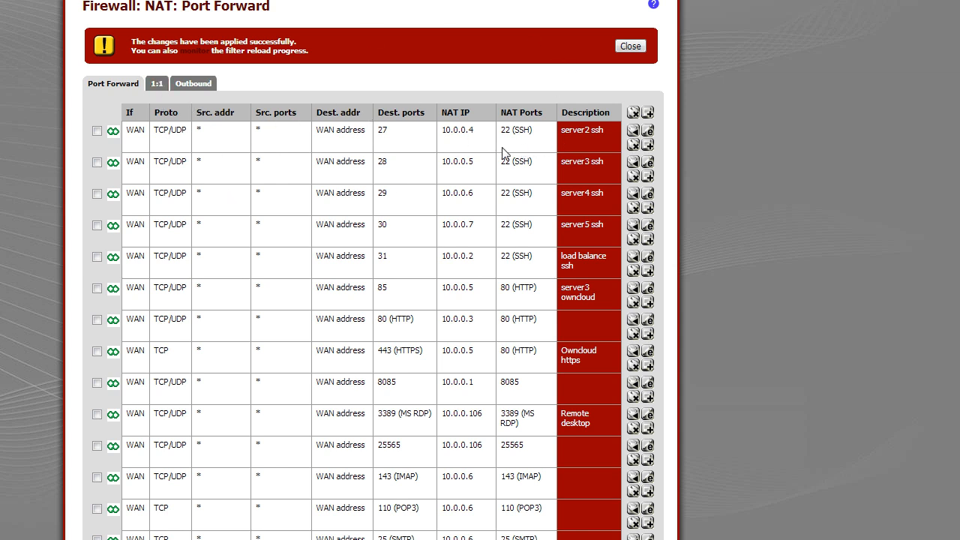
click(632, 48)
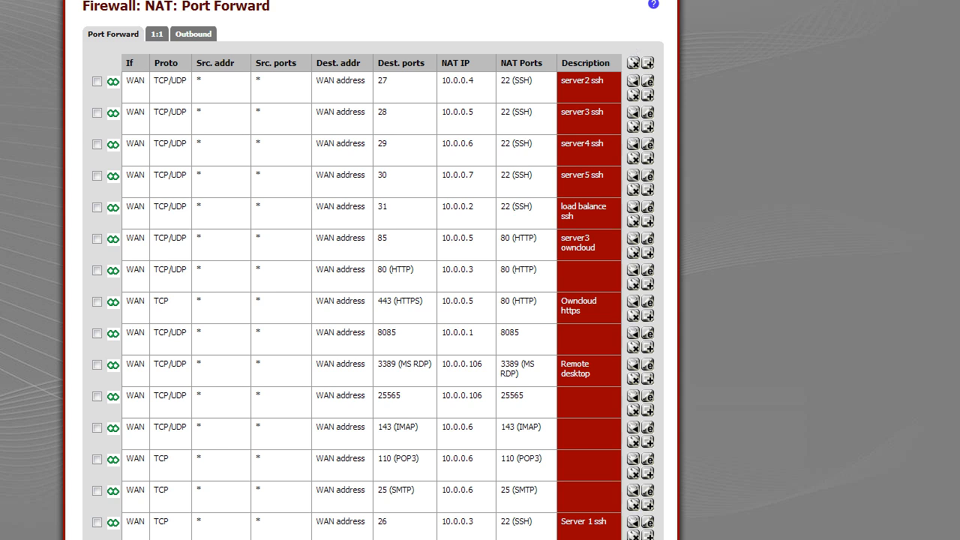
Open the web server rule's edit form to review its port and target settings
scroll(682, 323, down, 1)
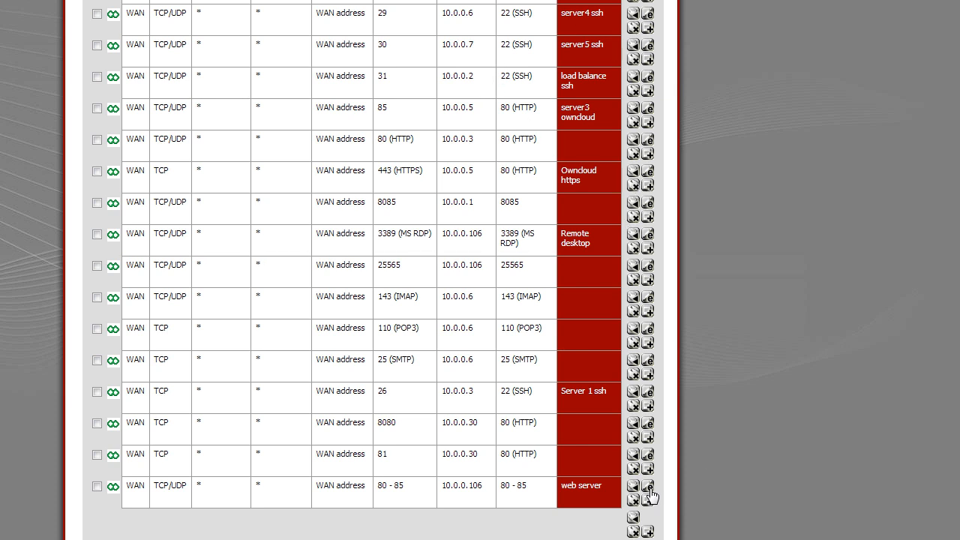
click(98, 485)
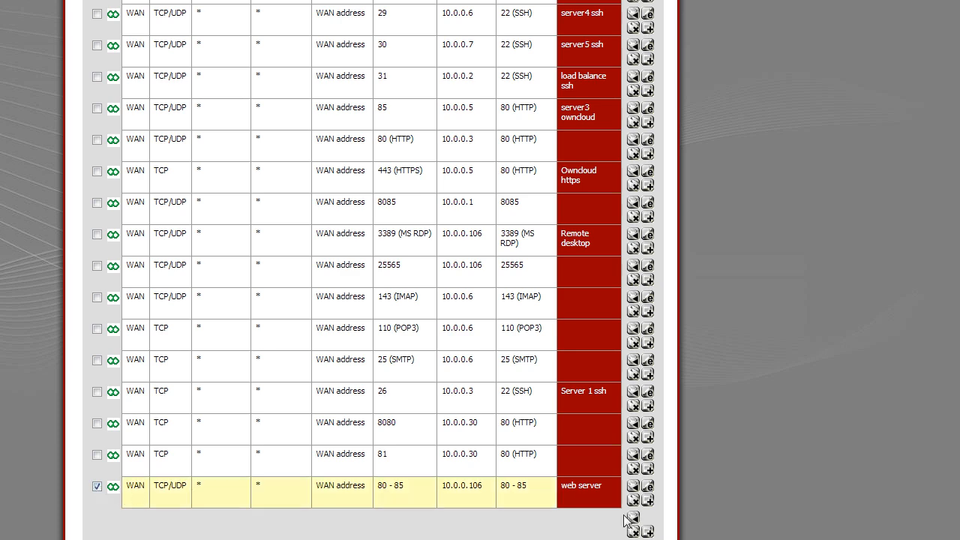
click(649, 487)
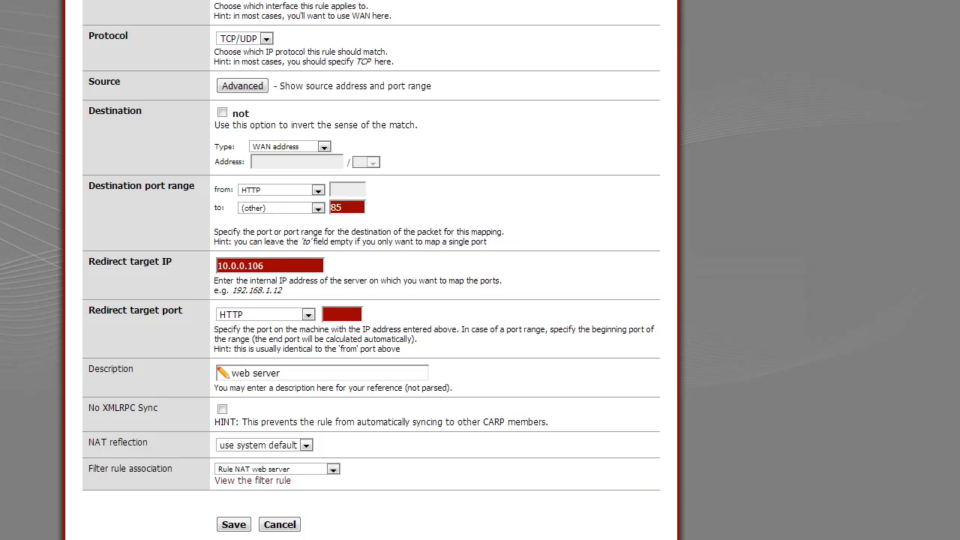
scroll(932, 17, up, 2)
scroll(867, 13, down, 2)
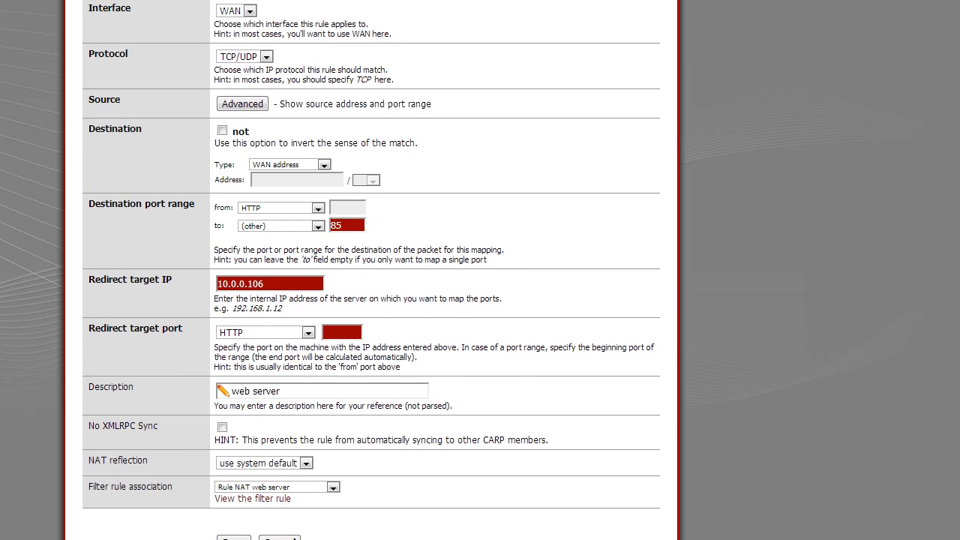
scroll(668, 122, up, 1)
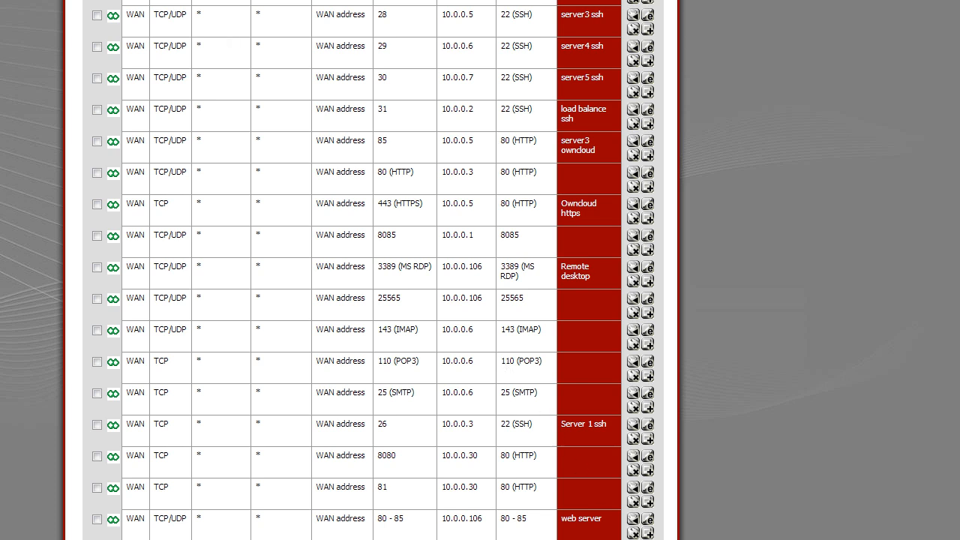
click(97, 519)
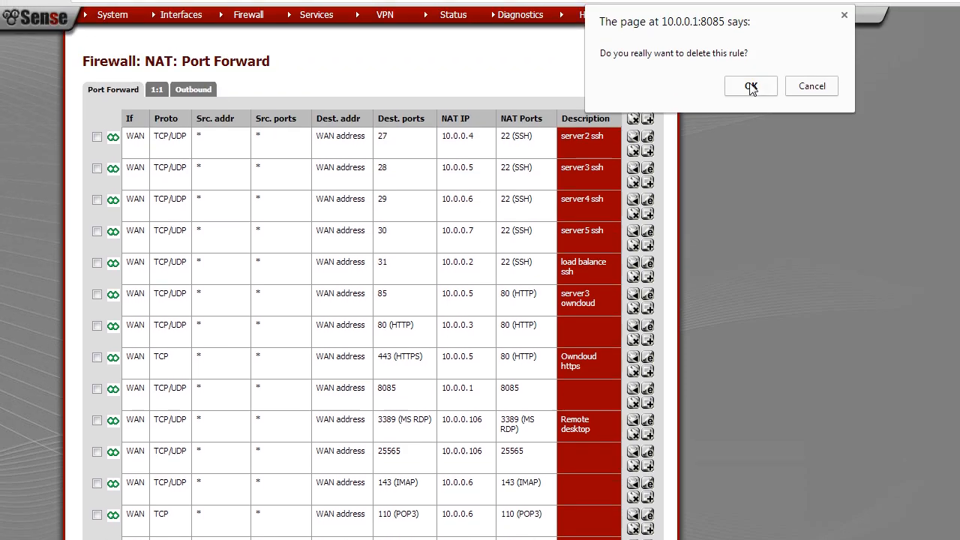
click(752, 86)
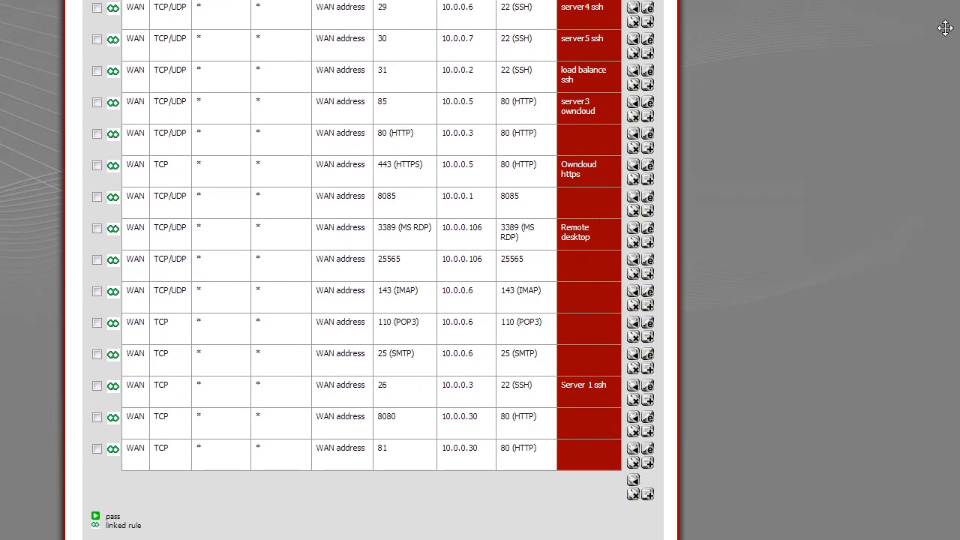
scroll(929, 15, up, 1)
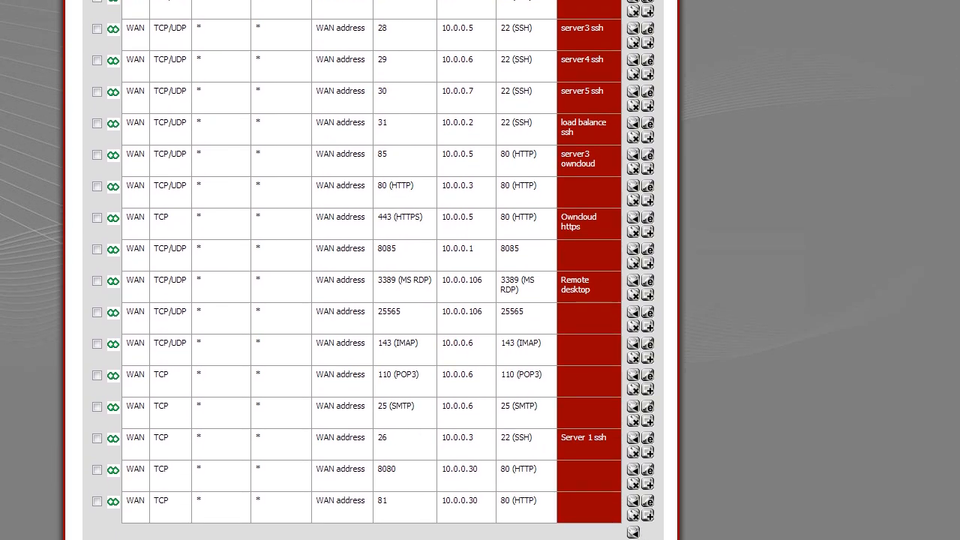
scroll(611, 56, up, 3)
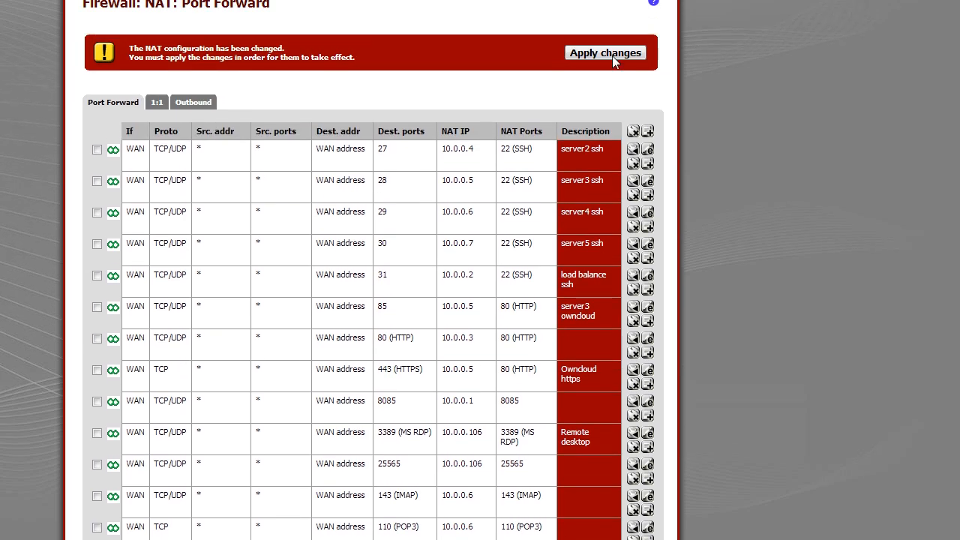